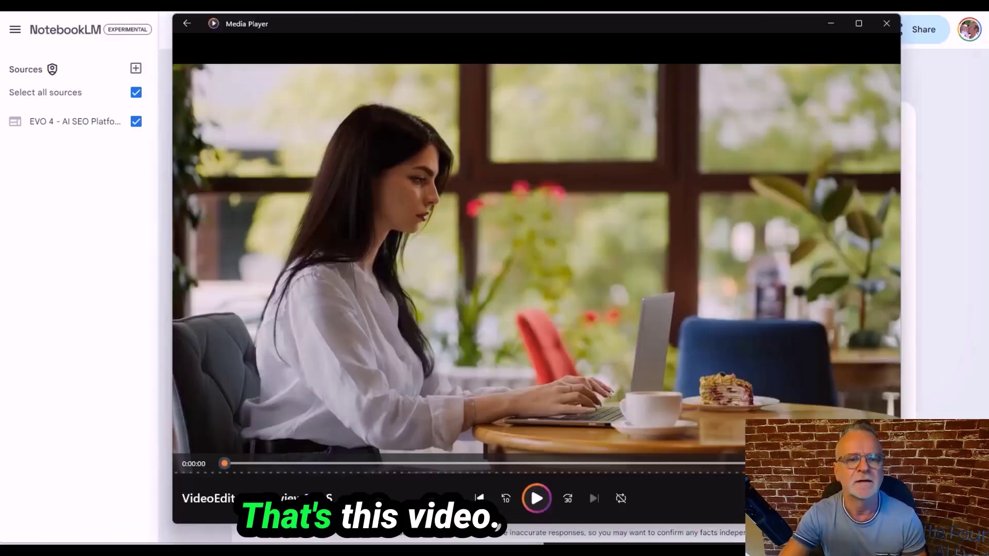
Play the opening seconds of the finished interview video, pause it, and minimize the player to return to NotebookLM.
{"action": "left_click", "coordinate": [532, 496]}
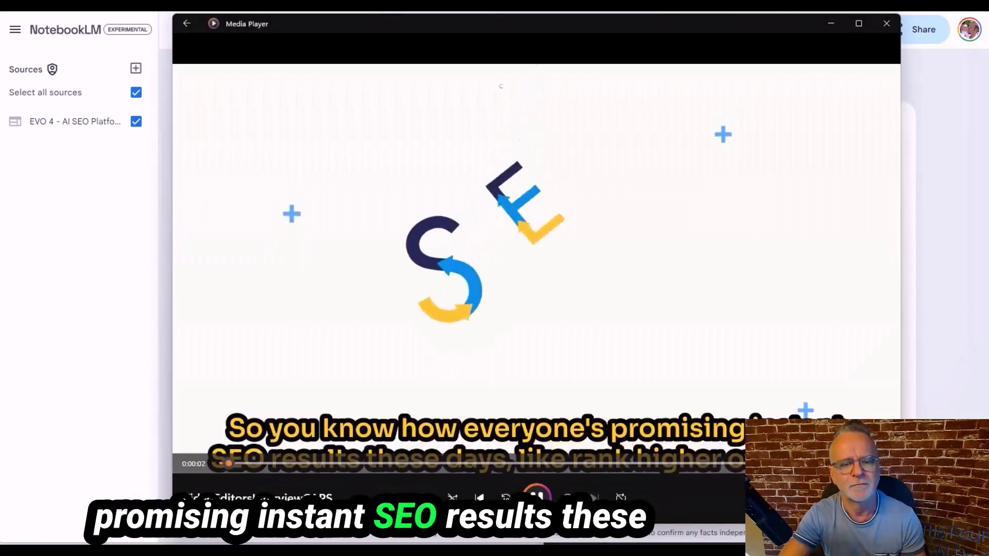
{"action": "left_click", "coordinate": [535, 495]}
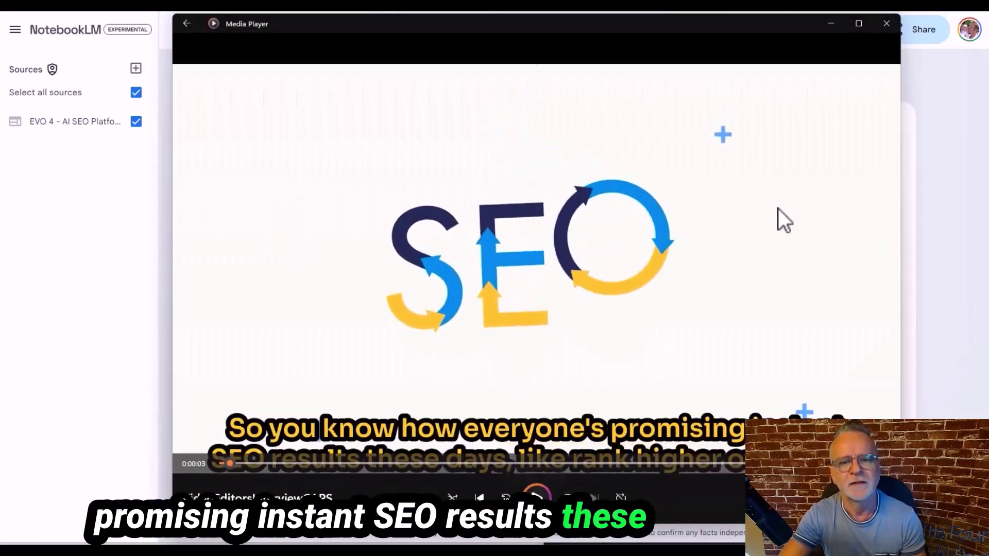
{"action": "left_click", "coordinate": [831, 24]}
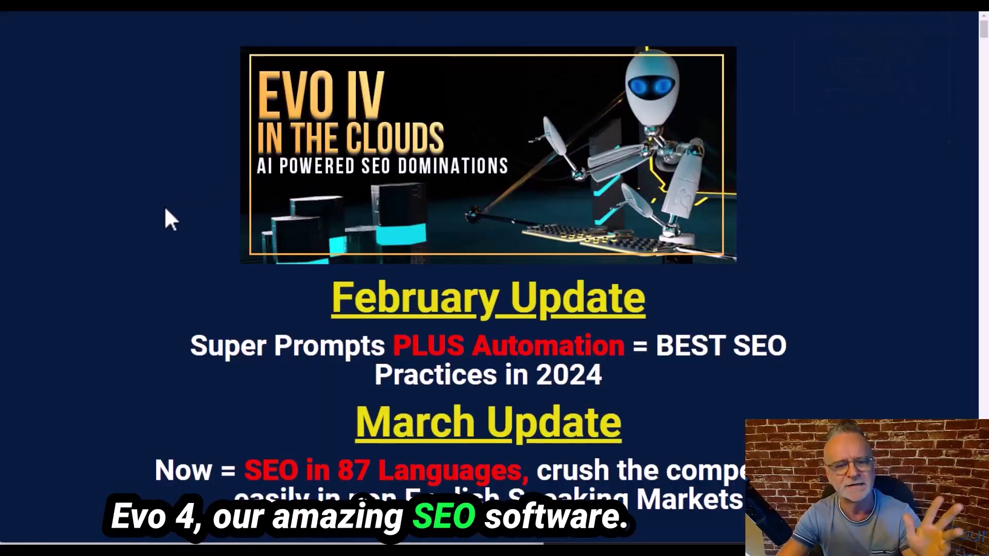
Review the EVO 4 sales page from the February and March updates through the feature lists, method options and Super Prompts section.
{"action": "scroll", "coordinate": [165, 206], "scroll_direction": "down", "scroll_amount": 4}
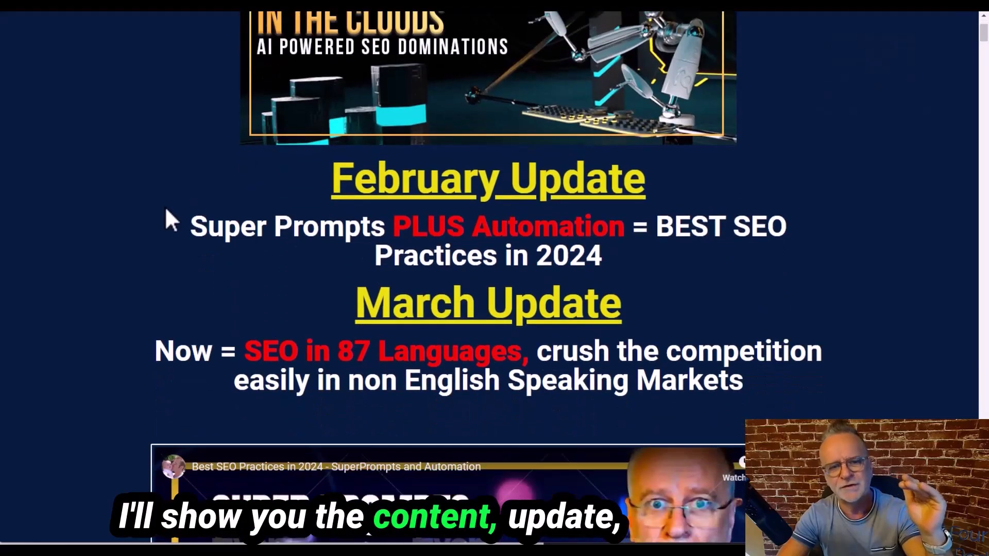
{"action": "scroll", "coordinate": [393, 258], "scroll_direction": "down", "scroll_amount": 5}
{"action": "scroll", "coordinate": [351, 252], "scroll_direction": "down", "scroll_amount": 20}
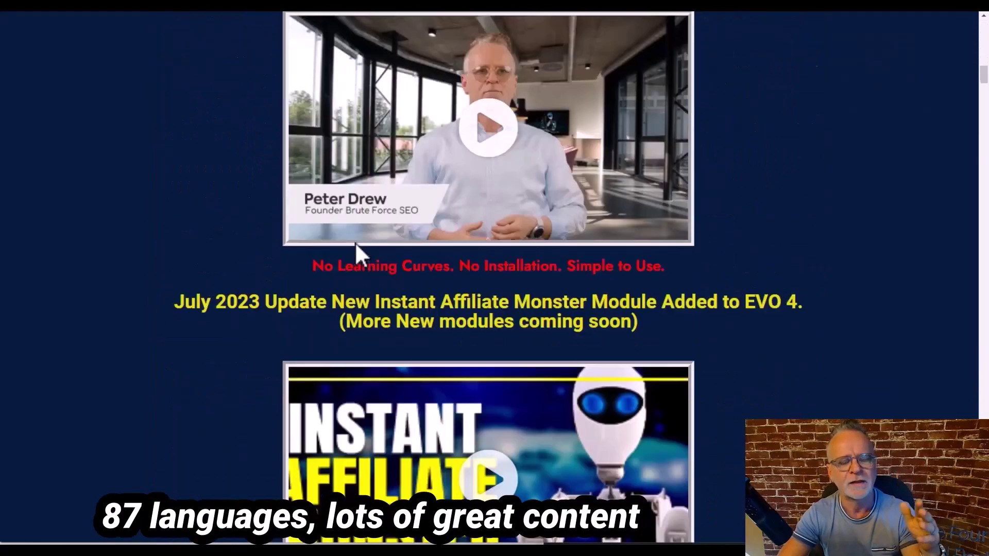
{"action": "scroll", "coordinate": [357, 247], "scroll_direction": "down", "scroll_amount": 20}
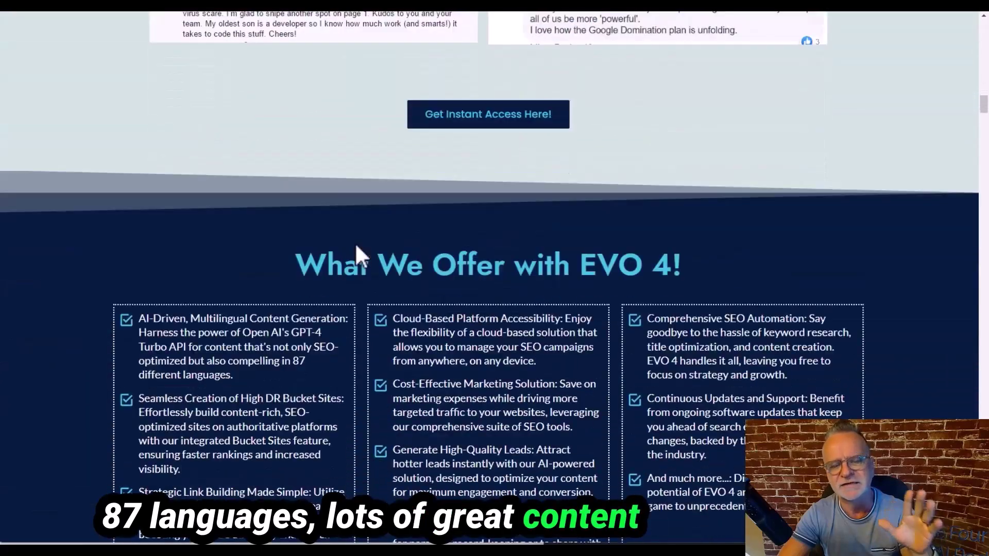
{"action": "scroll", "coordinate": [357, 246], "scroll_direction": "down", "scroll_amount": 15}
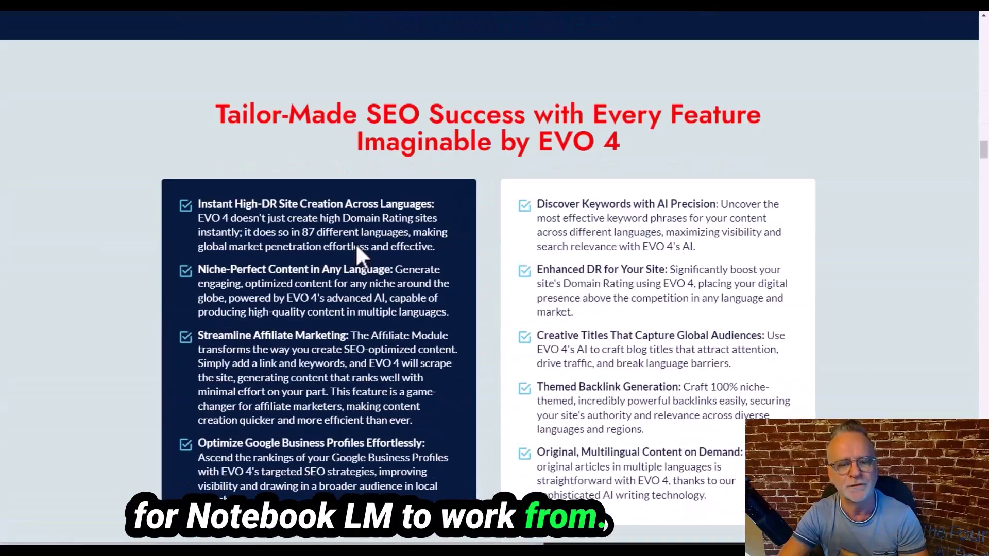
{"action": "left_click_drag", "start_coordinate": [541, 232], "coordinate": [600, 298]}
{"action": "scroll", "coordinate": [601, 299], "scroll_direction": "down", "scroll_amount": 1}
{"action": "scroll", "coordinate": [601, 299], "scroll_direction": "down", "scroll_amount": 20}
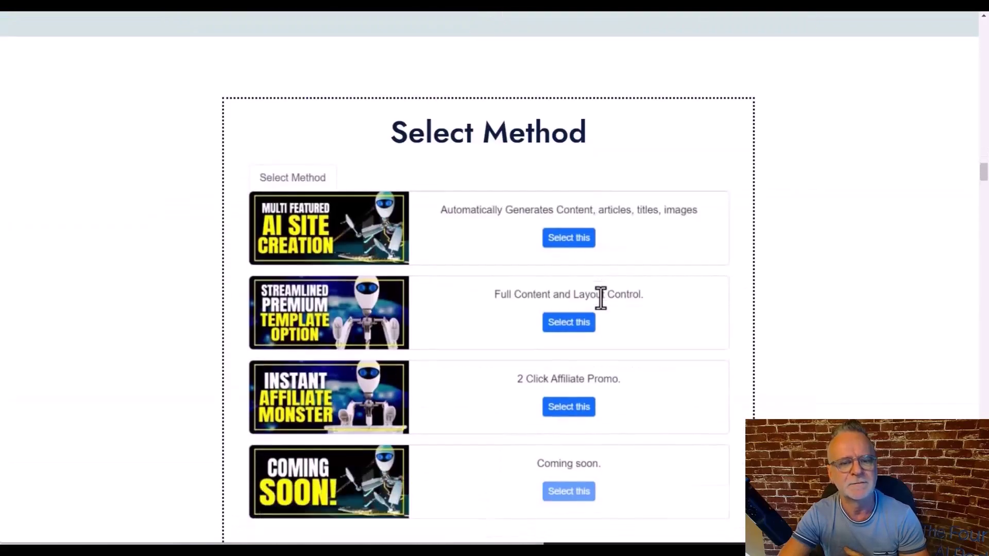
{"action": "scroll", "coordinate": [601, 299], "scroll_direction": "down", "scroll_amount": 20}
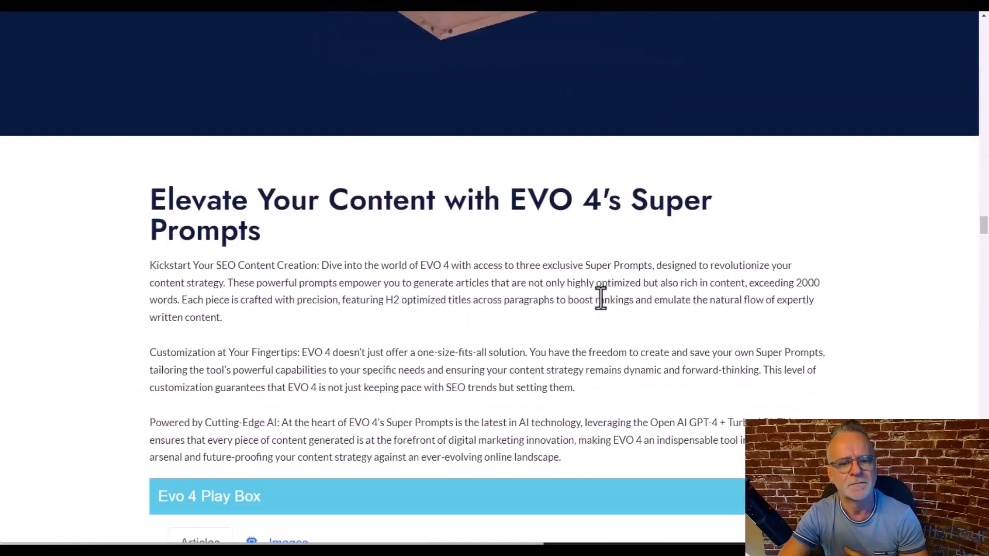
{"action": "scroll", "coordinate": [601, 298], "scroll_direction": "down", "scroll_amount": 3}
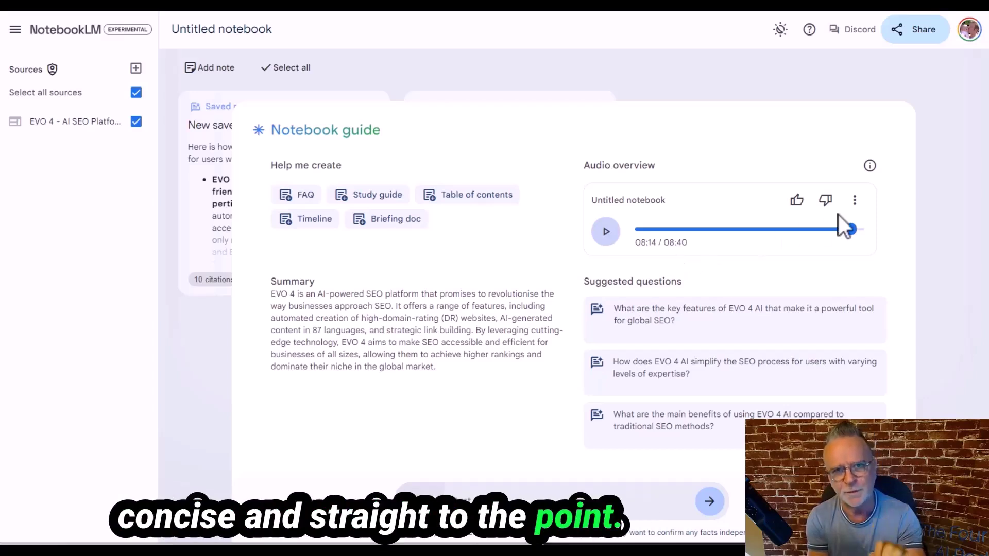
Download the notebook's audio overview from NotebookLM and import the file into the Camtasia media bin.
{"action": "left_click", "coordinate": [855, 201]}
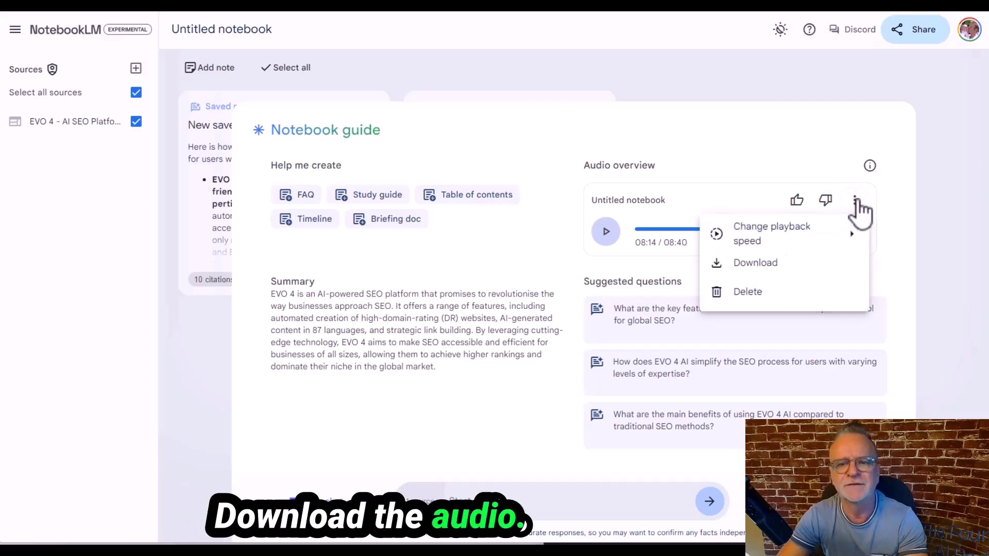
{"action": "left_click", "coordinate": [763, 265]}
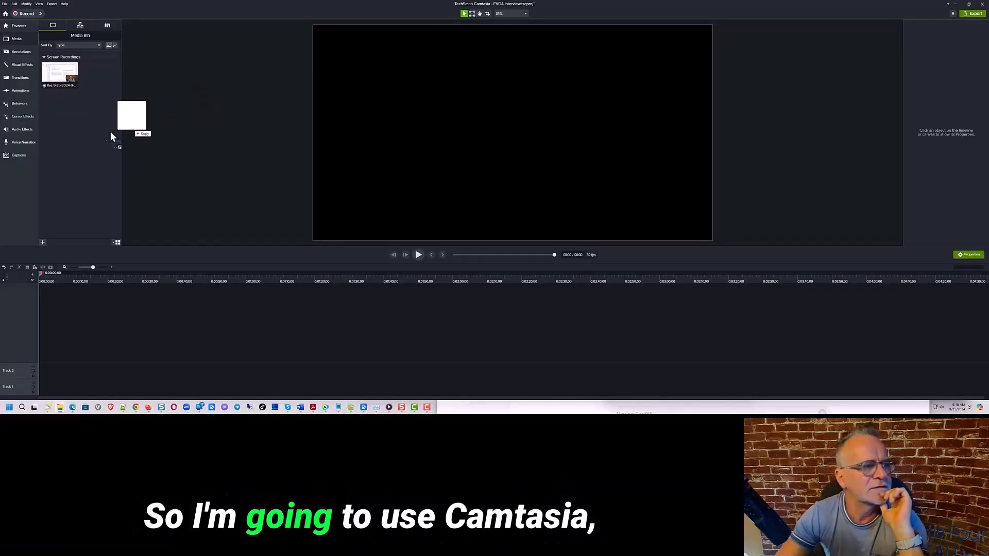
{"action": "left_click_drag", "start_coordinate": [120, 105], "coordinate": [90, 126]}
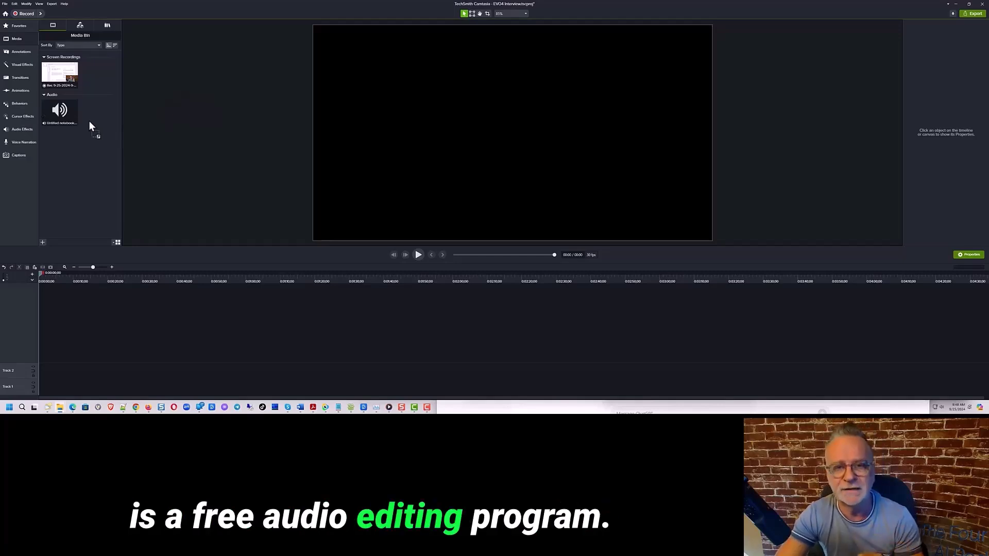
Place the Untitled notebook audio at the start of Track 1 and duplicate the clip onto Track 2.
{"action": "left_click_drag", "start_coordinate": [59, 110], "coordinate": [126, 315]}
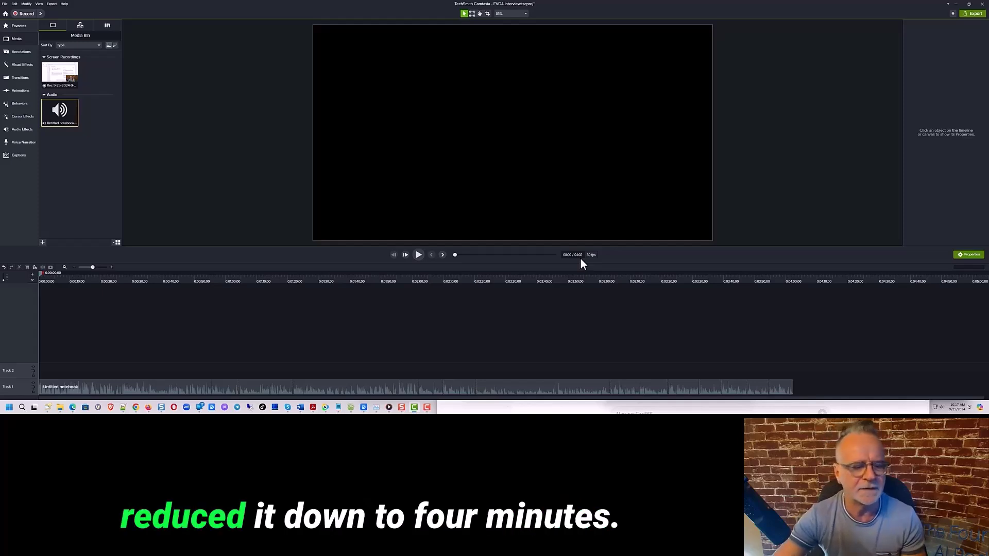
{"action": "left_click", "coordinate": [390, 387]}
{"action": "key", "text": "ctrl+v"}
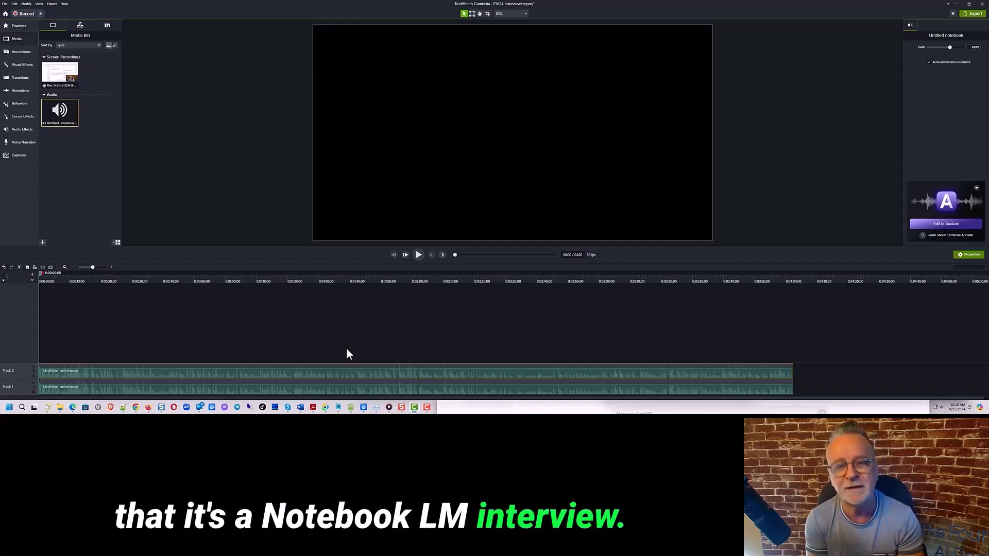
Find where the male voice's first line ends, split the Track 1 clip there at about 9 seconds, and delete the part before it.
{"action": "scroll", "coordinate": [347, 348], "scroll_direction": "up", "scroll_amount": 3}
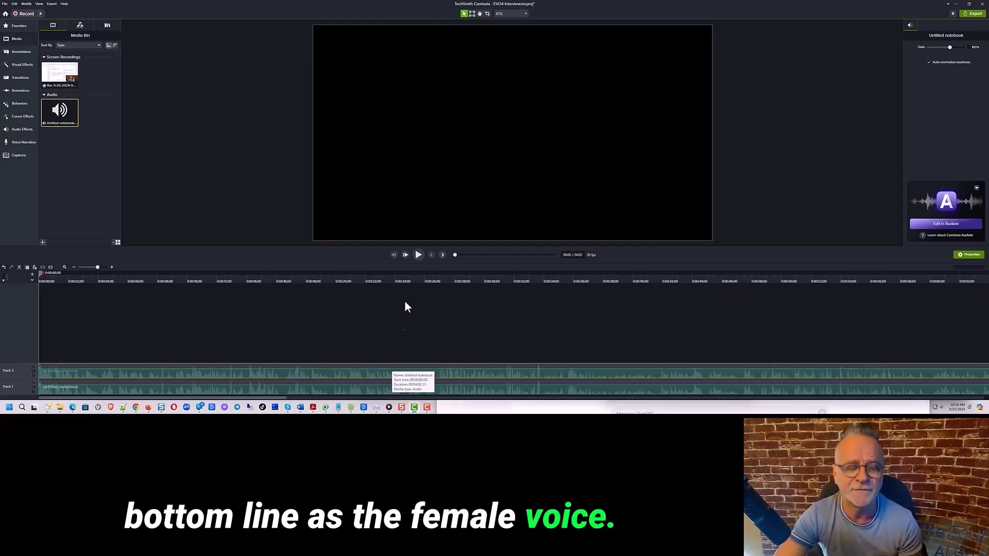
{"action": "left_click", "coordinate": [418, 255]}
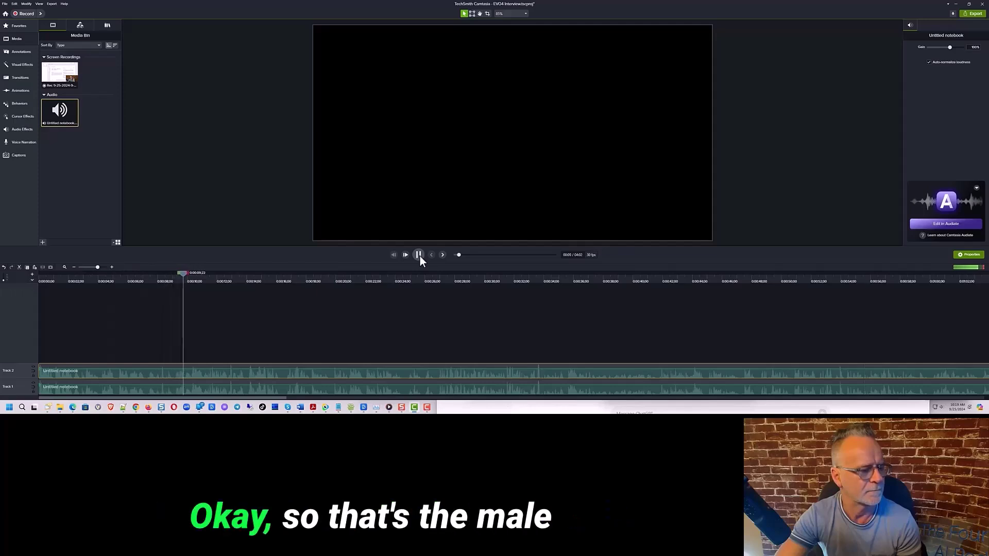
{"action": "left_click", "coordinate": [419, 255]}
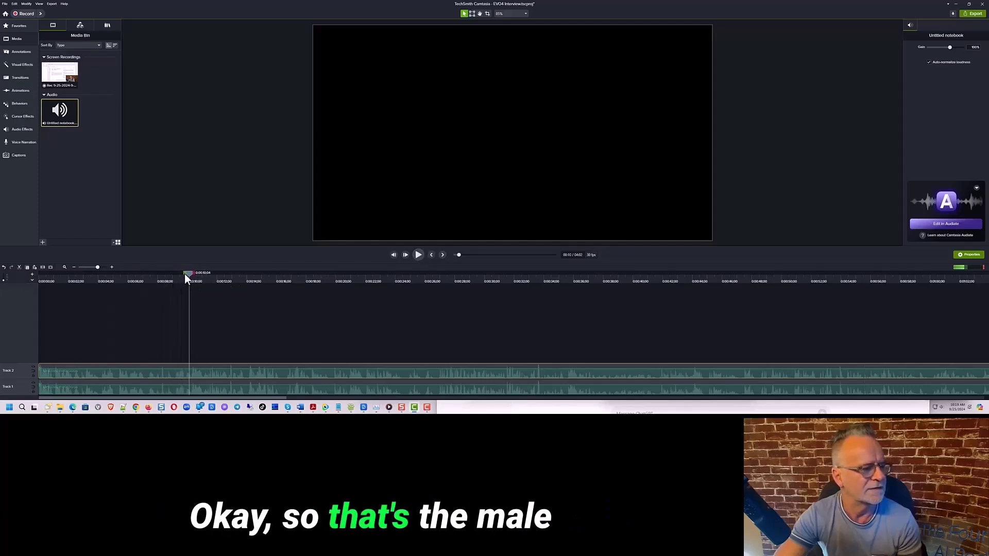
{"action": "left_click_drag", "start_coordinate": [187, 273], "coordinate": [160, 281]}
{"action": "left_click", "coordinate": [149, 278]}
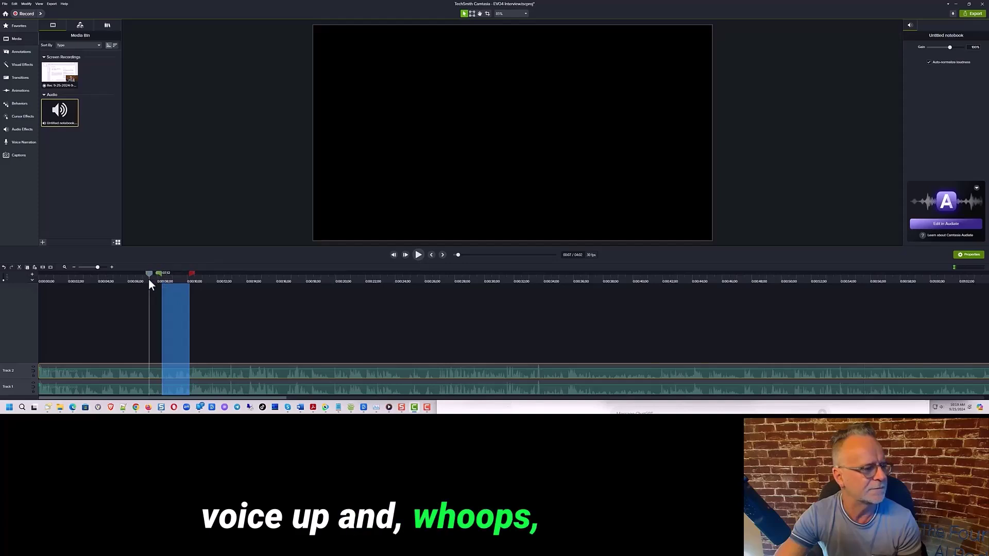
{"action": "left_click", "coordinate": [419, 255]}
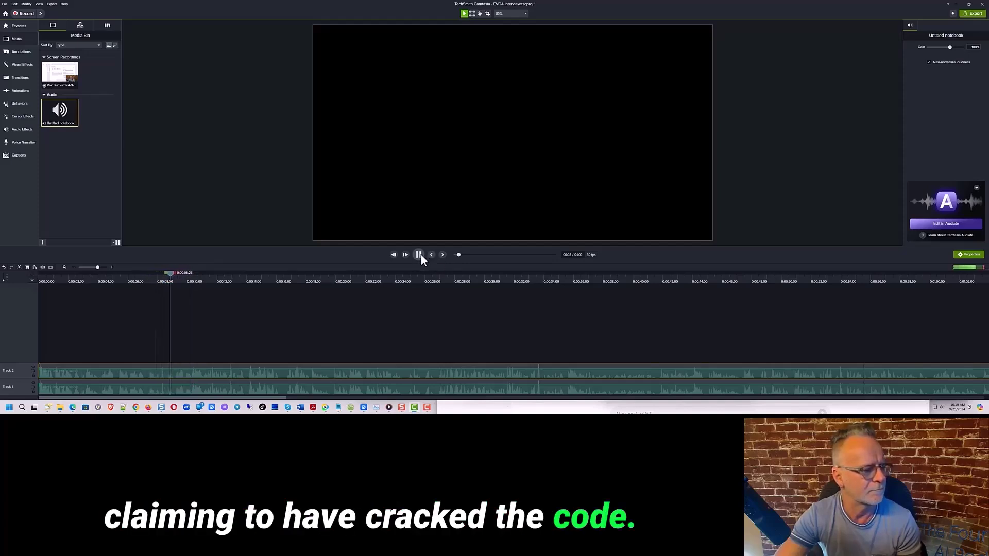
{"action": "left_click", "coordinate": [419, 255]}
{"action": "scroll", "coordinate": [180, 350], "scroll_direction": "up", "scroll_amount": 3}
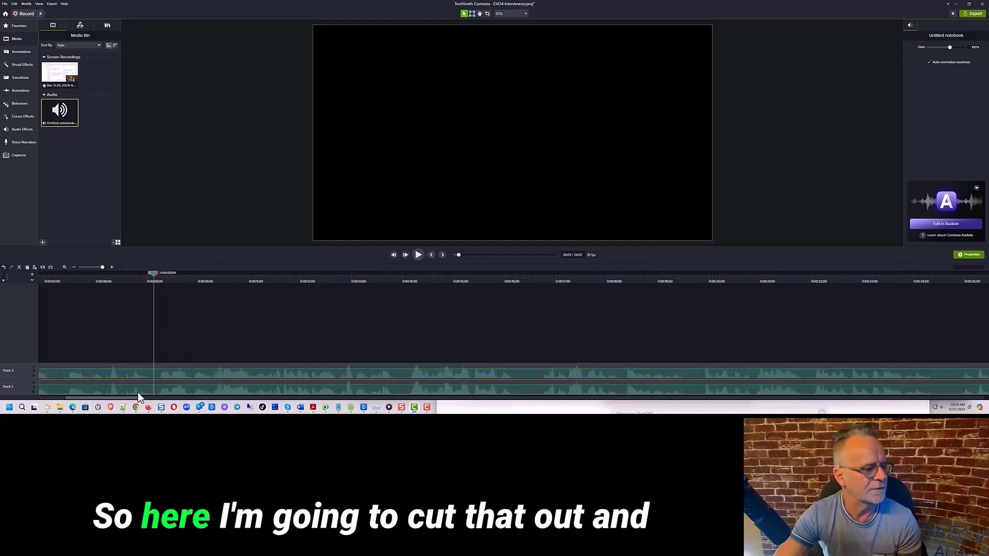
{"action": "key", "text": "s"}
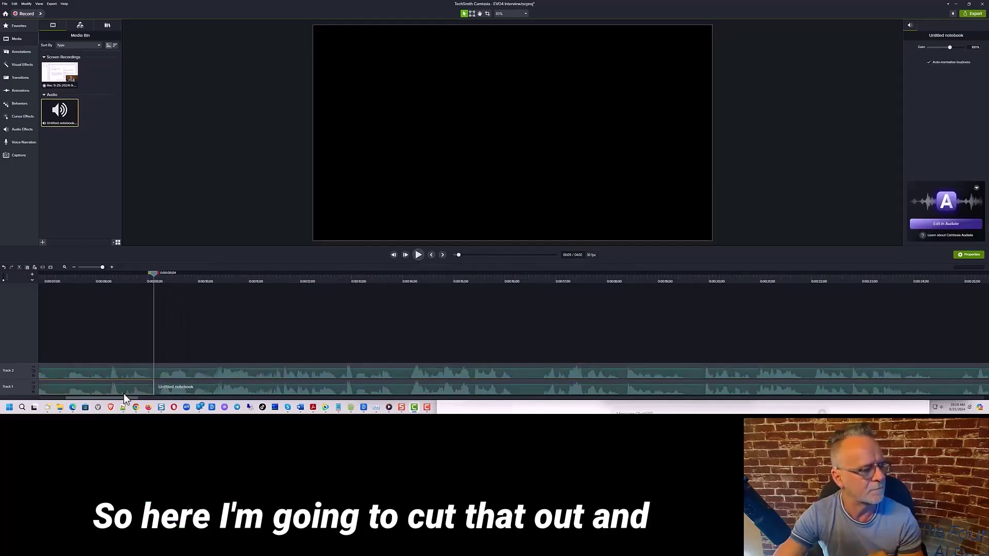
{"action": "key", "text": "Delete"}
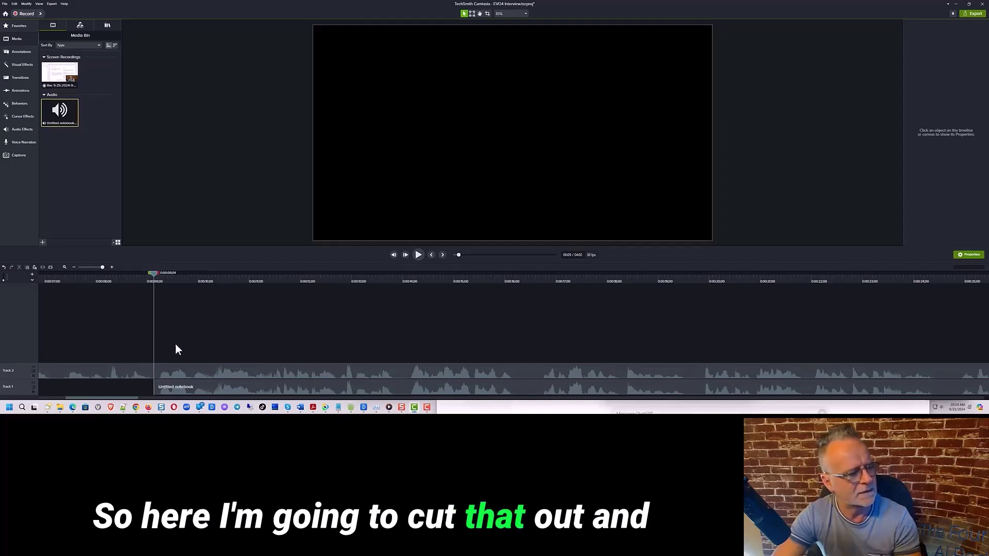
Split the Track 2 clip at the start of the Track 1 clip and play onward to locate the next change of speaker.
{"action": "mouse_move", "coordinate": [152, 276]}
{"action": "left_mouse_down"}
{"action": "mouse_move", "coordinate": [95, 284]}
{"action": "mouse_move", "coordinate": [144, 292]}
{"action": "left_mouse_up"}
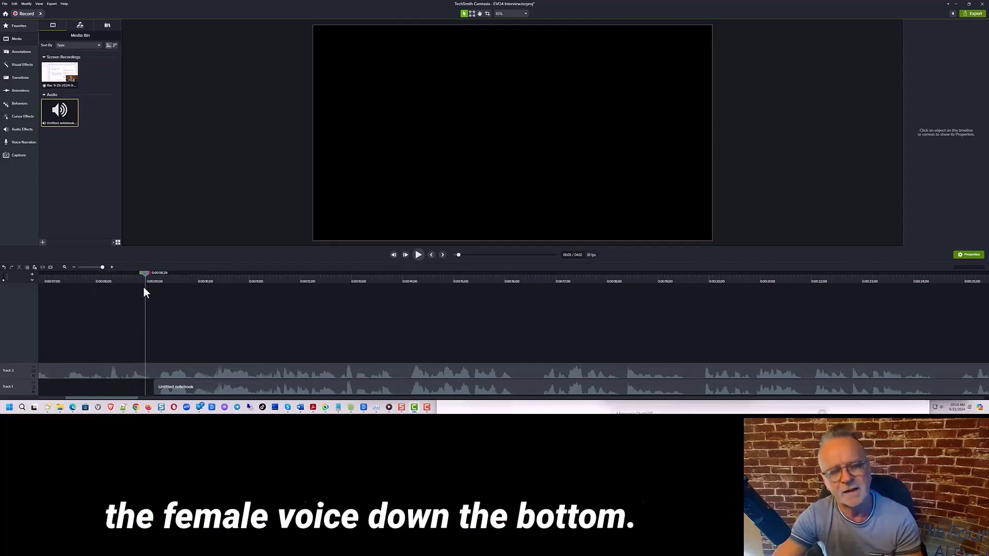
{"action": "left_click", "coordinate": [419, 254]}
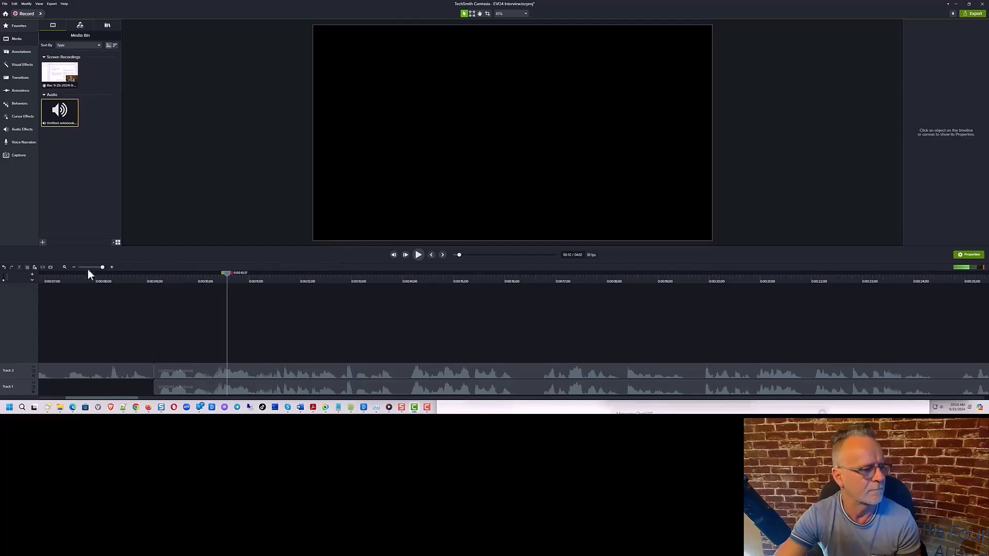
{"action": "left_click", "coordinate": [112, 267]}
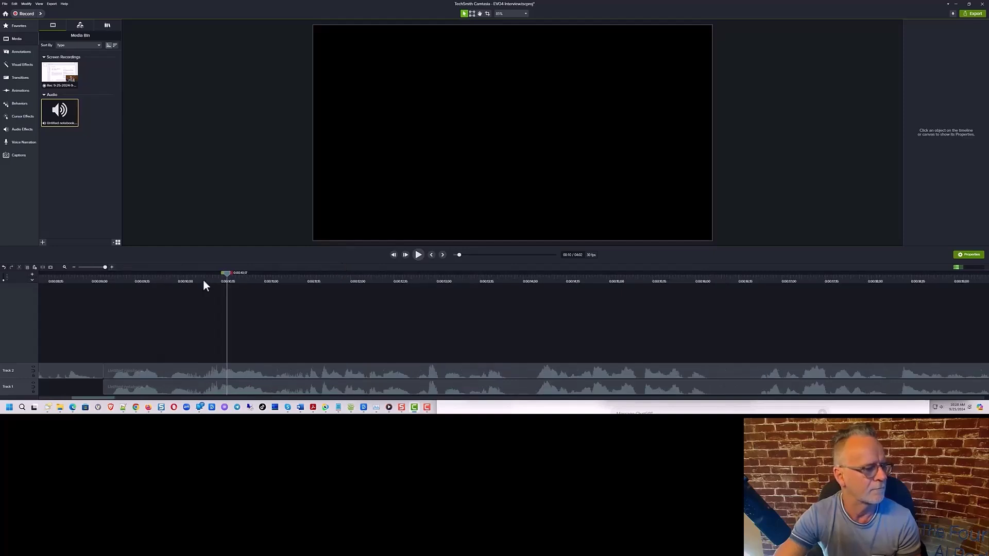
{"action": "left_click_drag", "start_coordinate": [224, 275], "coordinate": [147, 282]}
{"action": "left_click", "coordinate": [418, 255]}
{"action": "left_click_drag", "start_coordinate": [222, 274], "coordinate": [202, 278]}
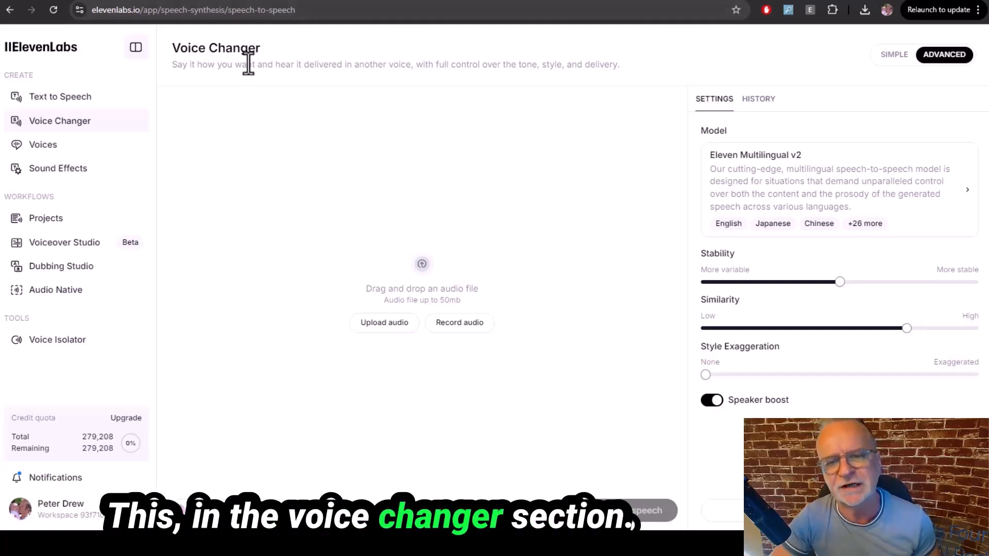
Convert male.m4a to the Paul - Australian Professional Presenter voice with the ElevenLabs Voice Changer and play the generated speech.
{"action": "key", "text": "alt+Tab"}
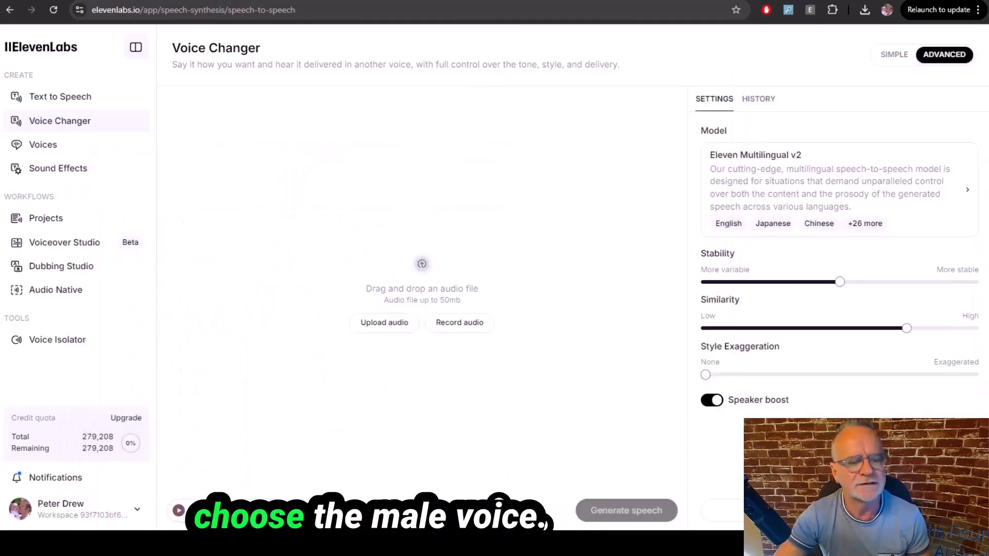
{"action": "left_click", "coordinate": [226, 510]}
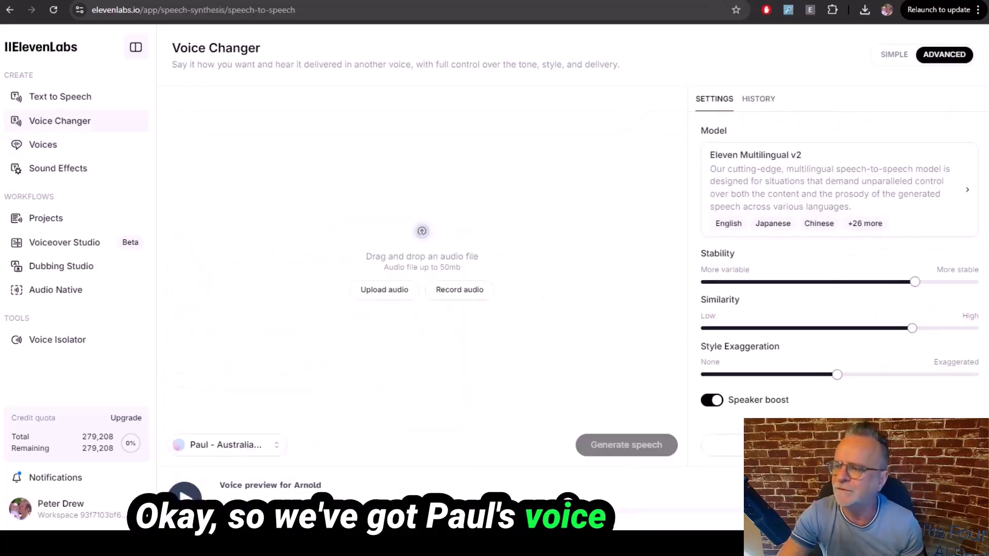
{"action": "left_click_drag", "start_coordinate": [779, 253], "coordinate": [328, 234]}
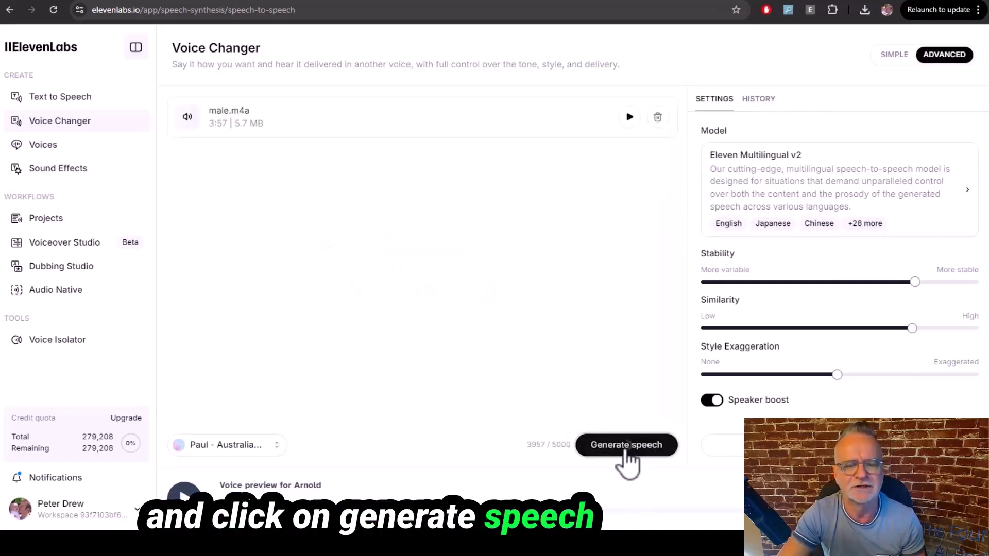
{"action": "left_click", "coordinate": [626, 451]}
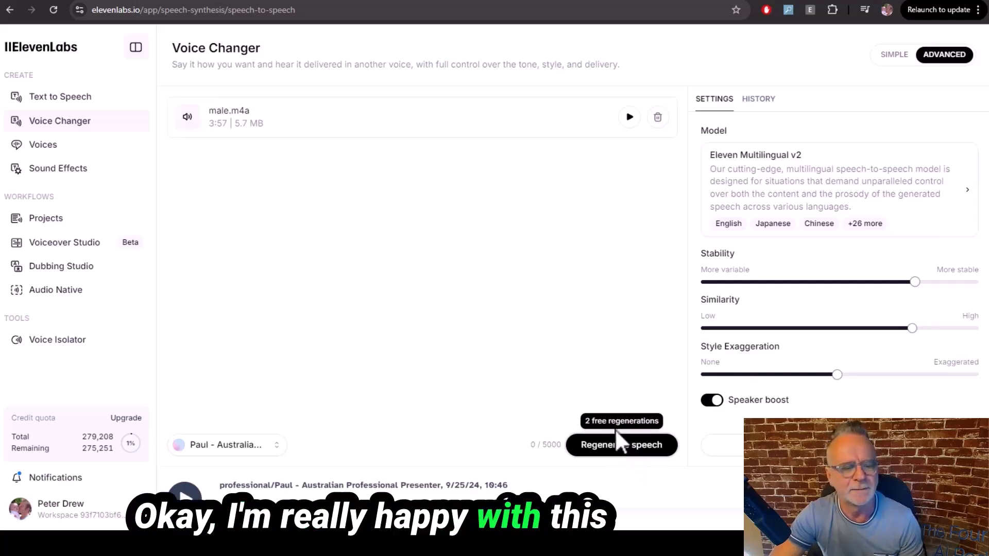
{"action": "left_click", "coordinate": [183, 505]}
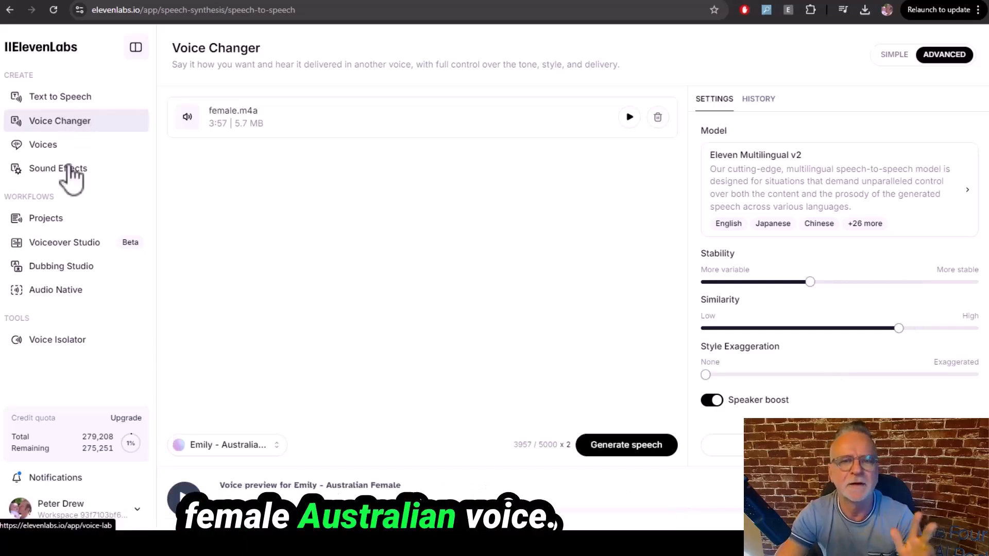
Generate speech from female.m4a with the Emily - Australian Female voice and play a short part of the result.
{"action": "left_click", "coordinate": [629, 446]}
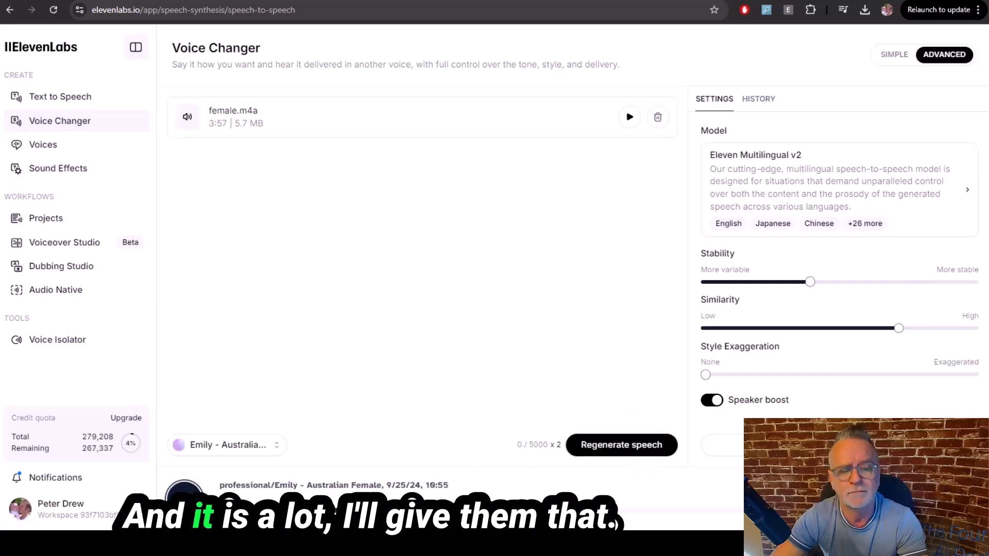
{"action": "left_click", "coordinate": [193, 508]}
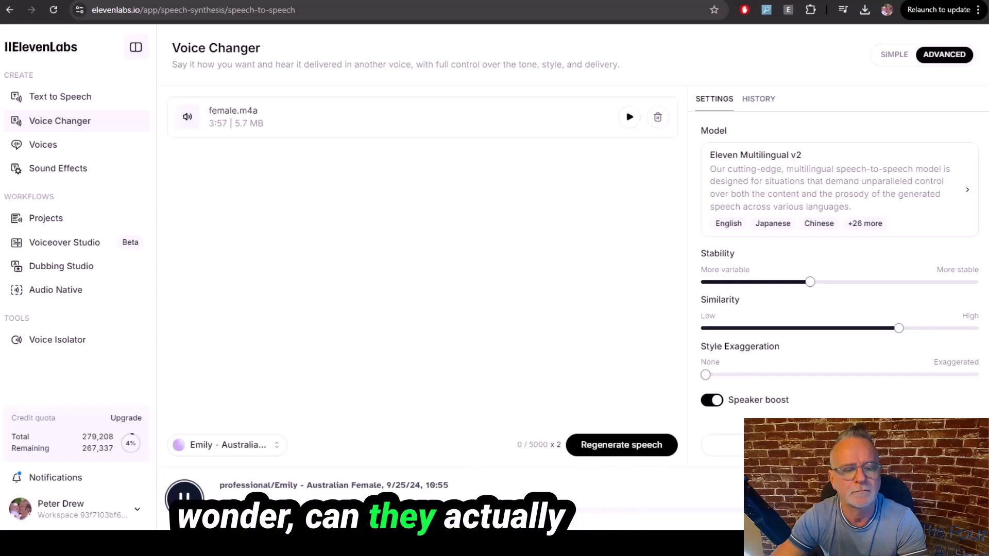
{"action": "left_click", "coordinate": [188, 504]}
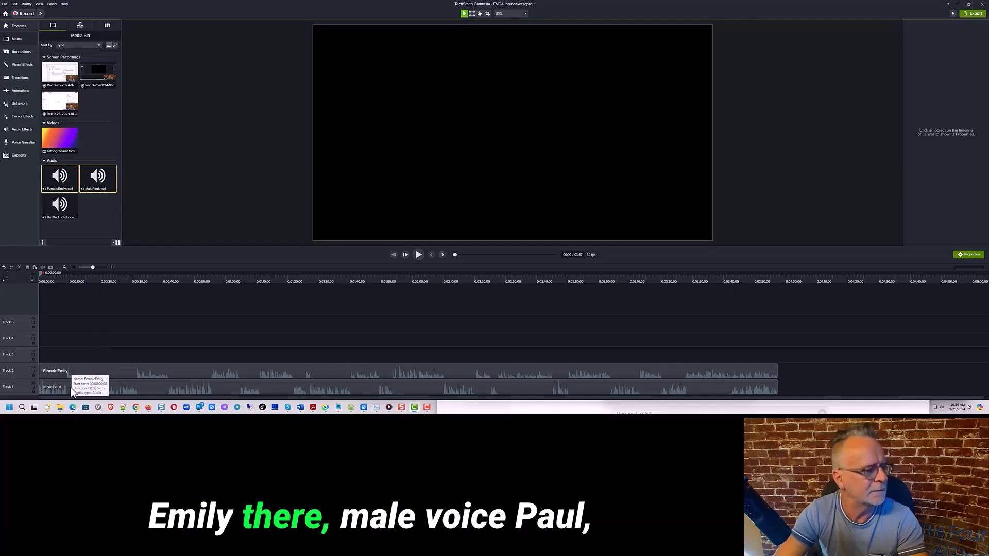
Switch to Camtasia and play the FemaleEmily and MalePaul tracks together from the start.
{"action": "left_click", "coordinate": [419, 255]}
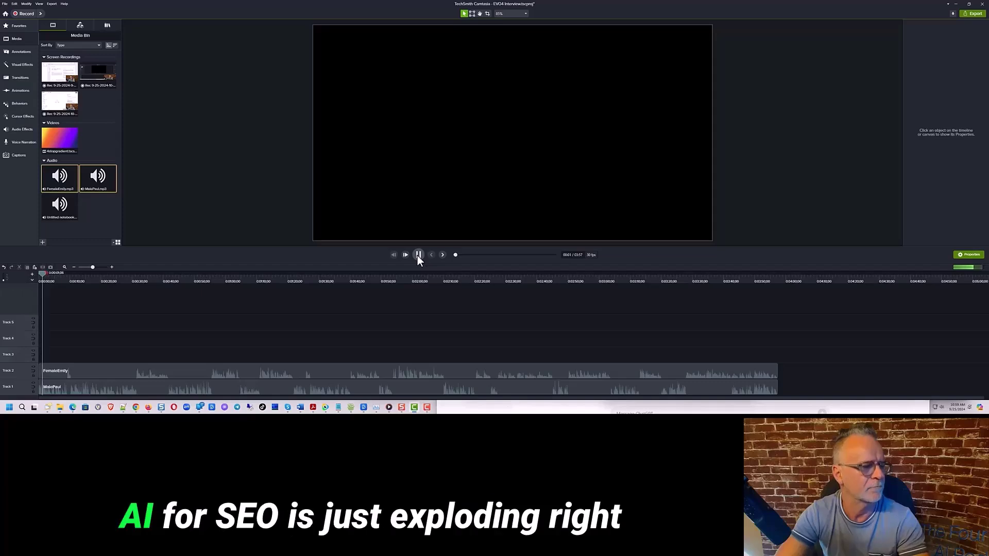